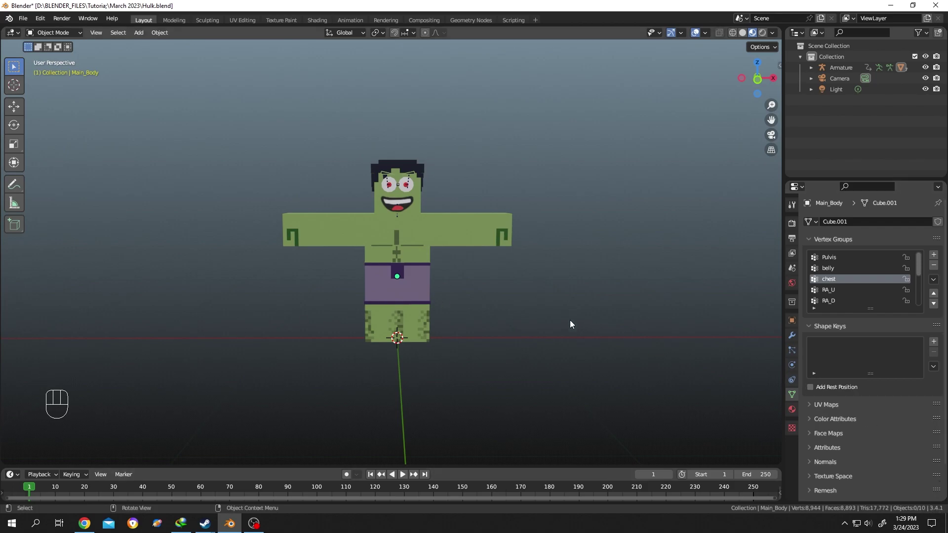
# Select the Hulk's Armature in the Outliner and orbit to an angled view of him.
pyautogui.moveTo(563, 317)
pyautogui.mouseDown(button='middle')
pyautogui.moveTo(149, 317)
pyautogui.moveTo(432, 286)
pyautogui.mouseUp(button='middle')
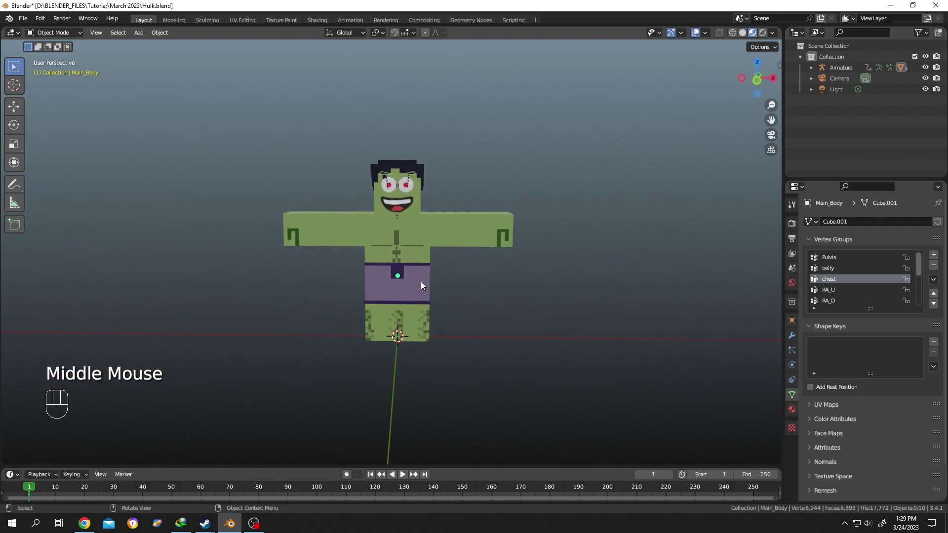
pyautogui.click(422, 284)
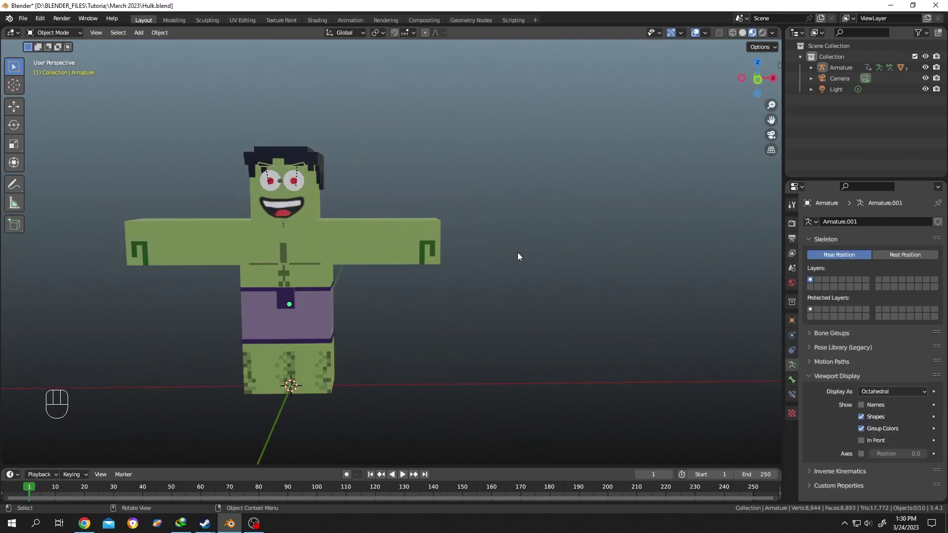
pyautogui.moveTo(518, 252)
pyautogui.mouseDown(button='middle')
pyautogui.moveTo(247, 263)
pyautogui.moveTo(402, 266)
pyautogui.moveTo(531, 252)
pyautogui.moveTo(523, 255)
pyautogui.mouseUp(button='middle')
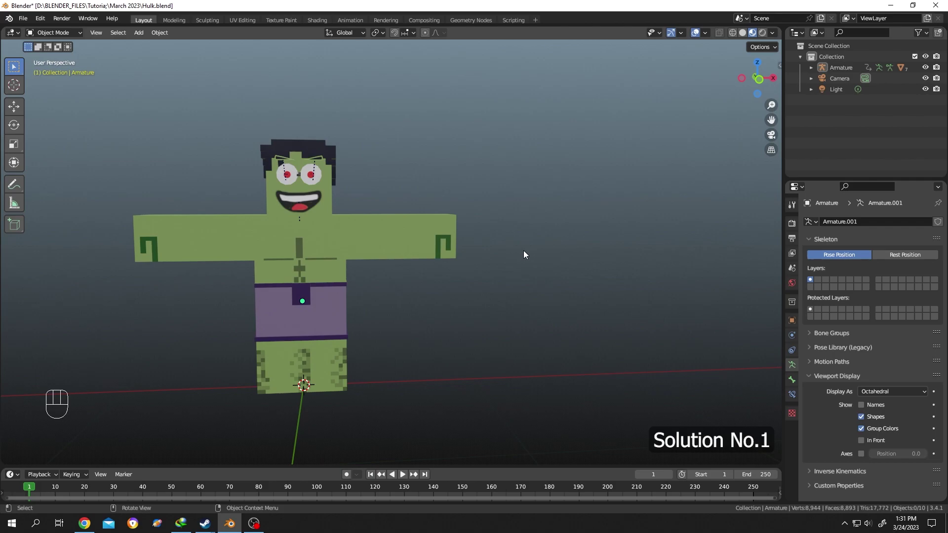
# Switch to Front Orthographic view and pan the Hulk to the horizontal center.
pyautogui.press('KP_1')
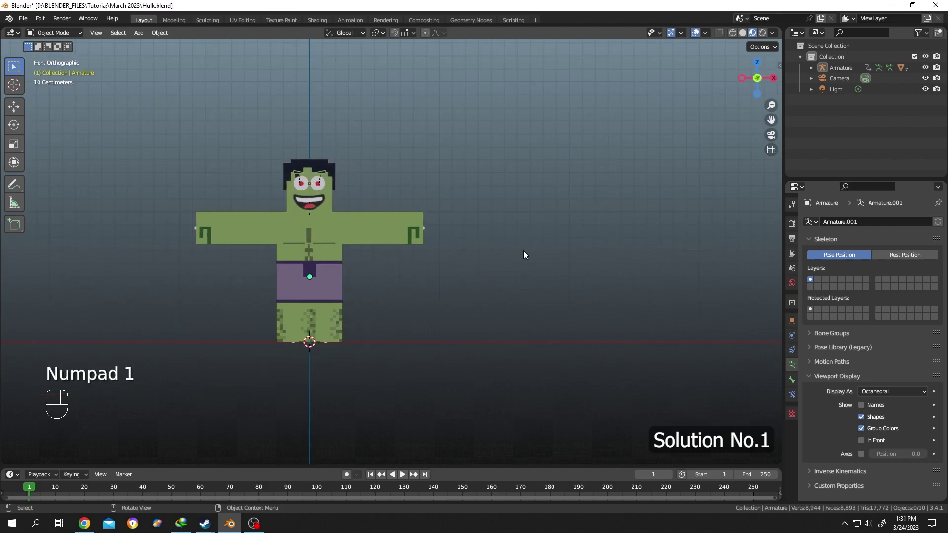
pyautogui.press('shift')
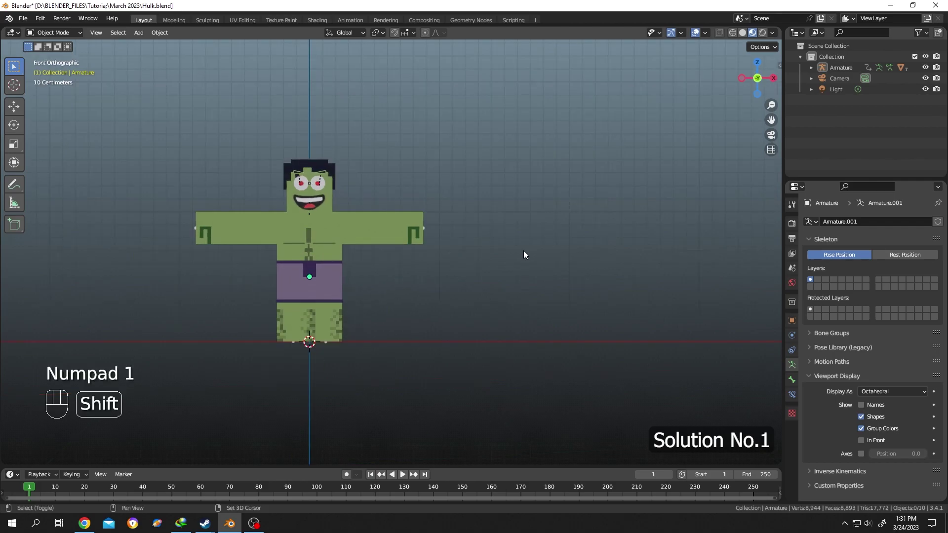
pyautogui.keyDown('shift'); pyautogui.moveTo(524, 252); pyautogui.dragTo(614, 255, button='middle'); pyautogui.keyUp('shift')
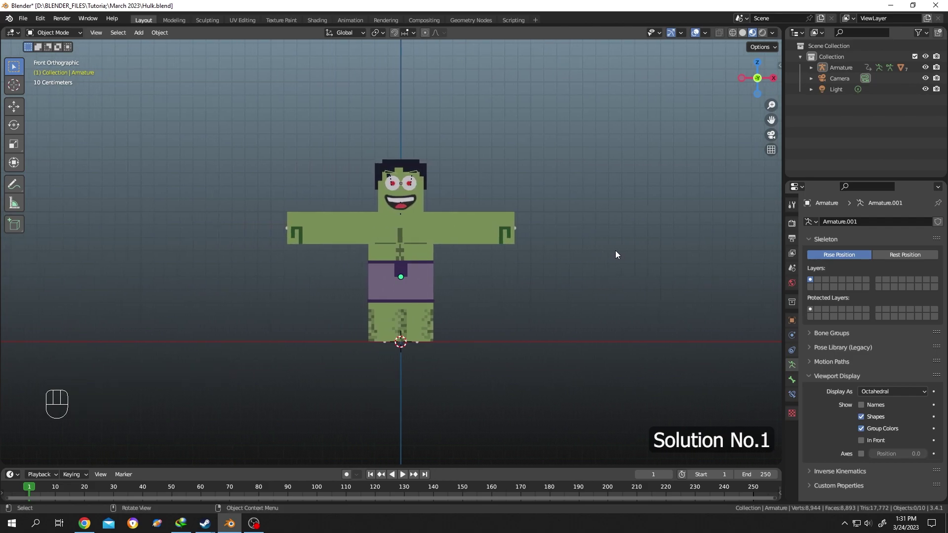
# Center the Hulk in the Numpad 3 side view, then orbit away toward the front.
pyautogui.press('KP_3')
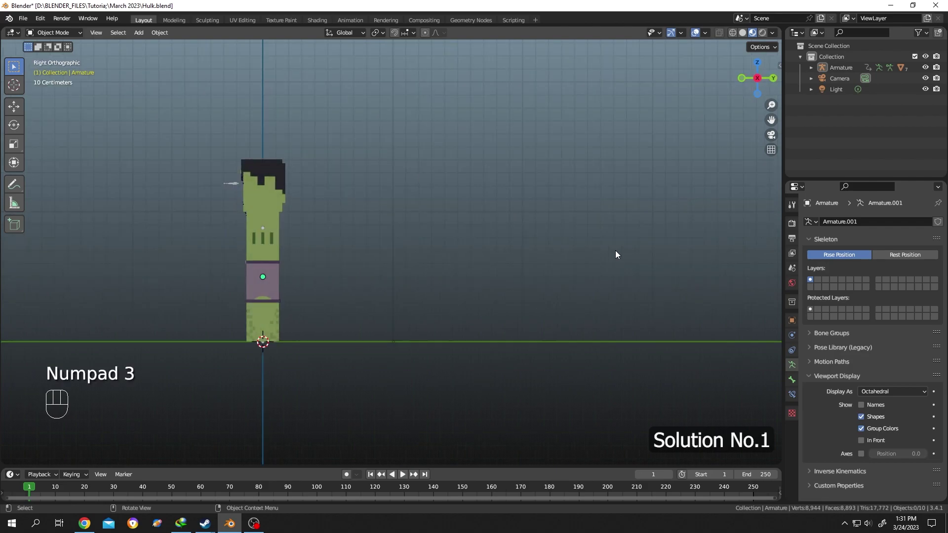
pyautogui.press('shift')
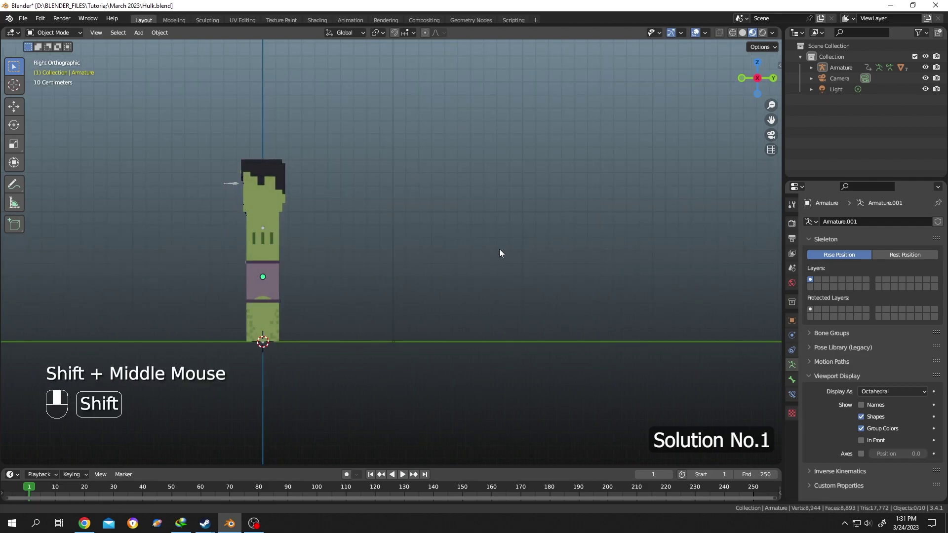
pyautogui.keyDown('shift'); pyautogui.moveTo(499, 254); pyautogui.dragTo(628, 254, button='middle'); pyautogui.keyUp('shift')
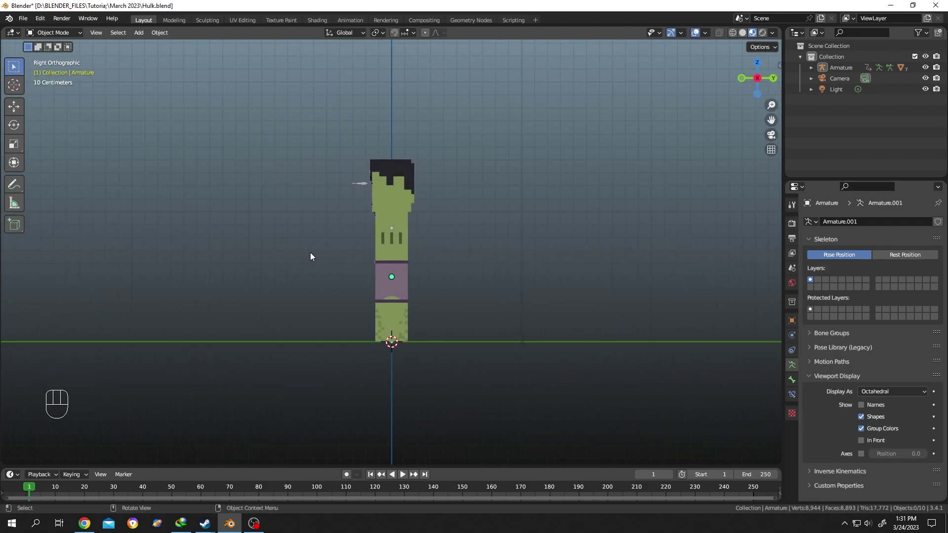
pyautogui.moveTo(311, 252)
pyautogui.mouseDown(button='middle')
pyautogui.moveTo(465, 278)
pyautogui.moveTo(568, 215)
pyautogui.mouseUp(button='middle')
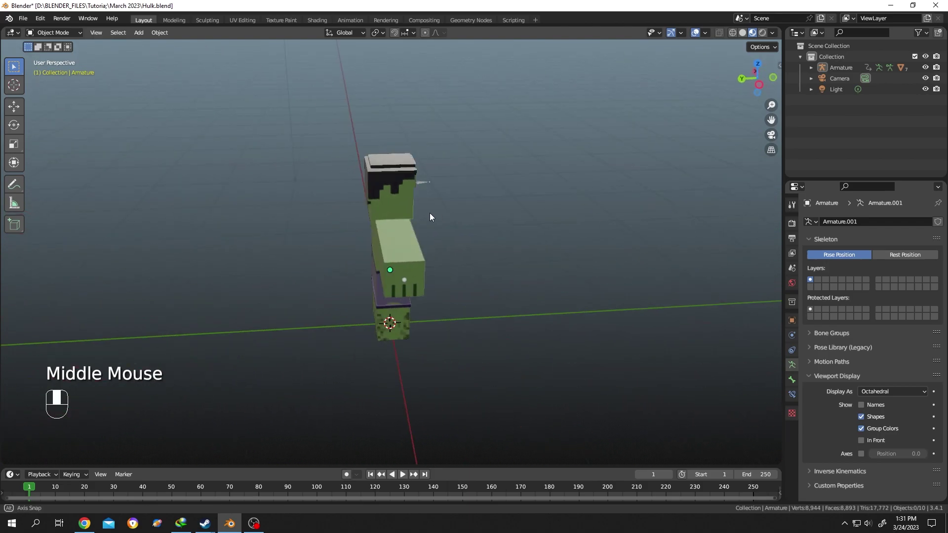
# Select the Hulk's armature and frame the view on it with Numpad period.
pyautogui.moveTo(569, 215); pyautogui.dragTo(313, 201, button='middle')
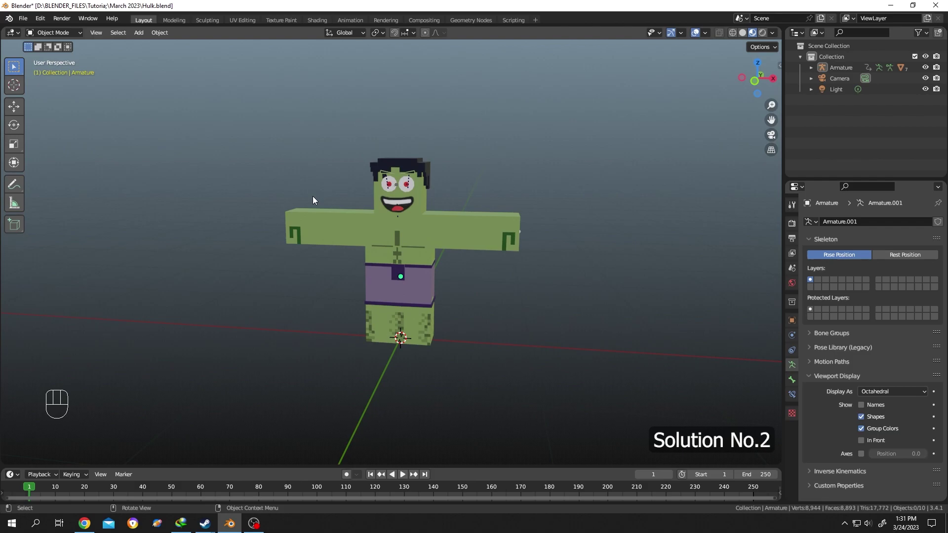
pyautogui.click(414, 230)
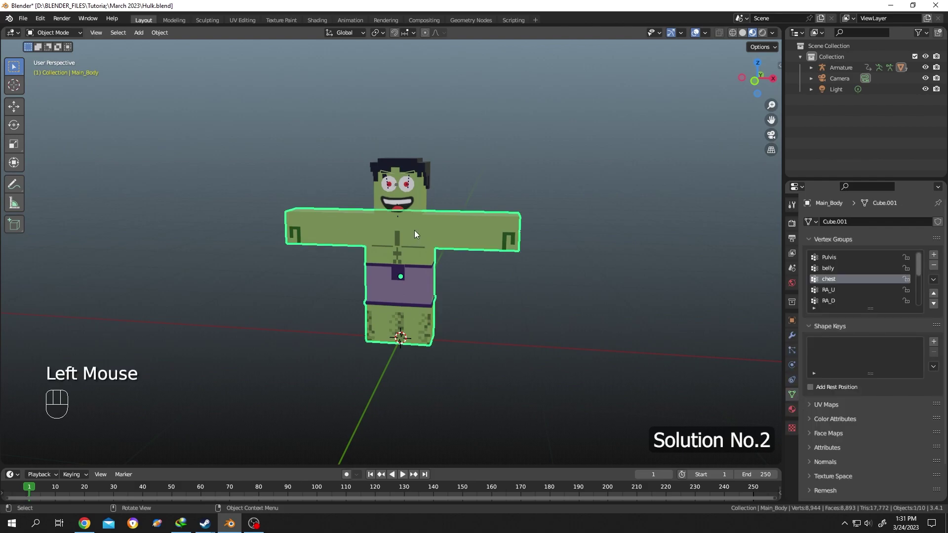
pyautogui.click(415, 230)
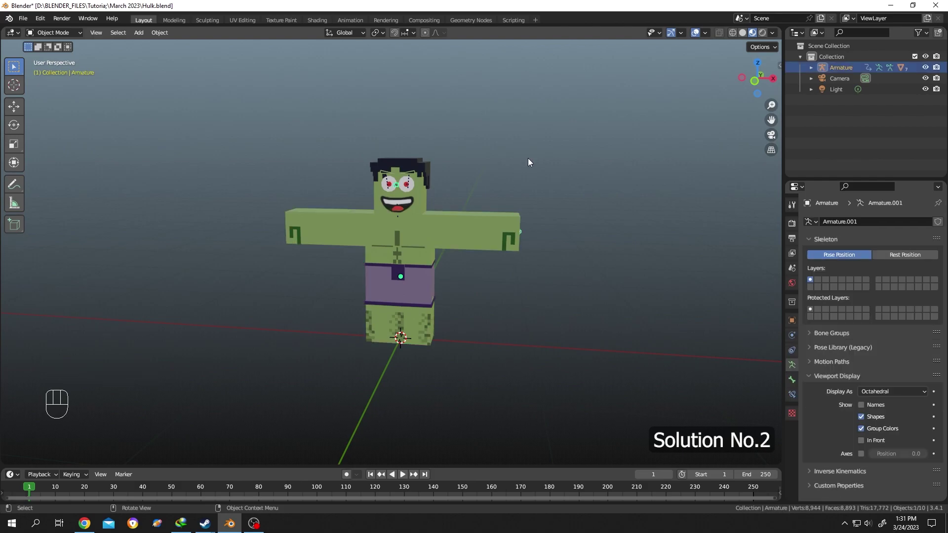
pyautogui.press('KP_Decimal')
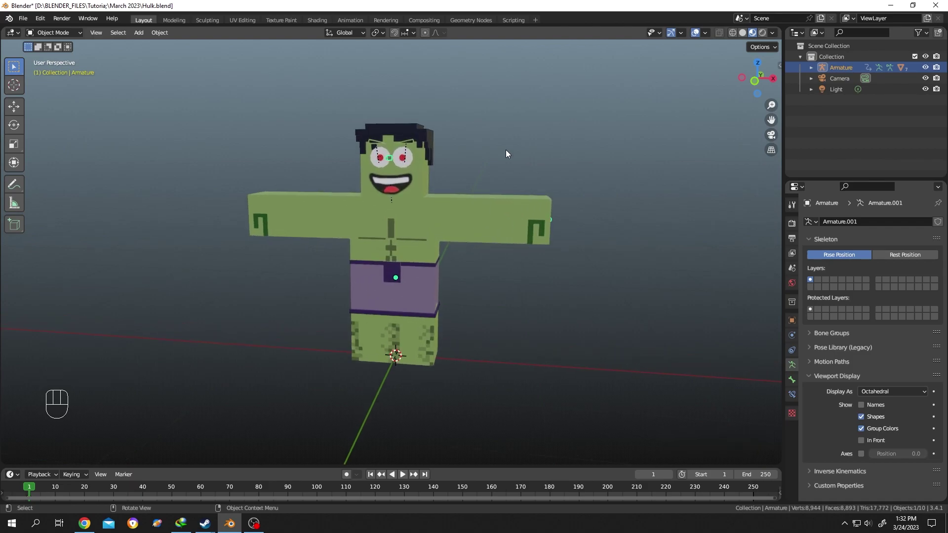
# Orbit around the recentered Hulk, then select his head mesh.
pyautogui.moveTo(506, 154); pyautogui.dragTo(72, 157, button='middle')
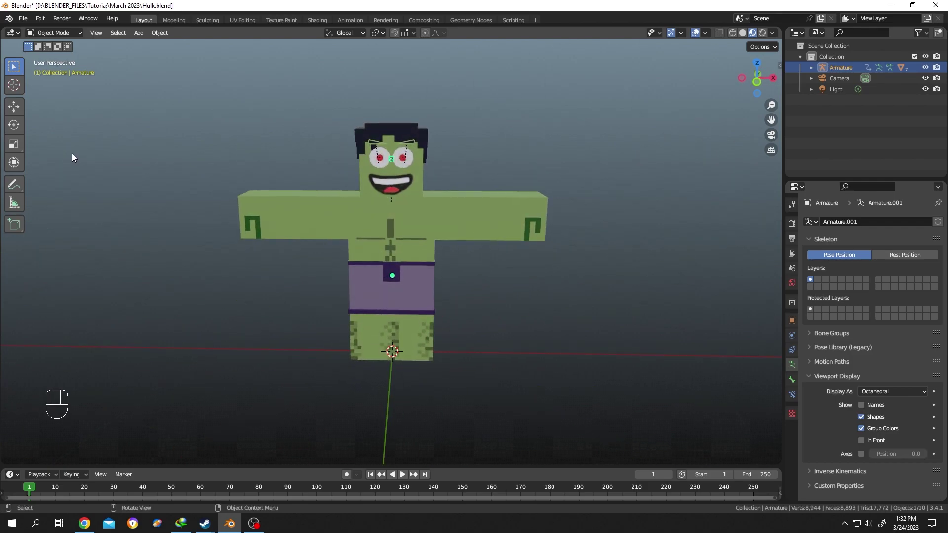
pyautogui.press('KP_Divide')
pyautogui.click(497, 252)
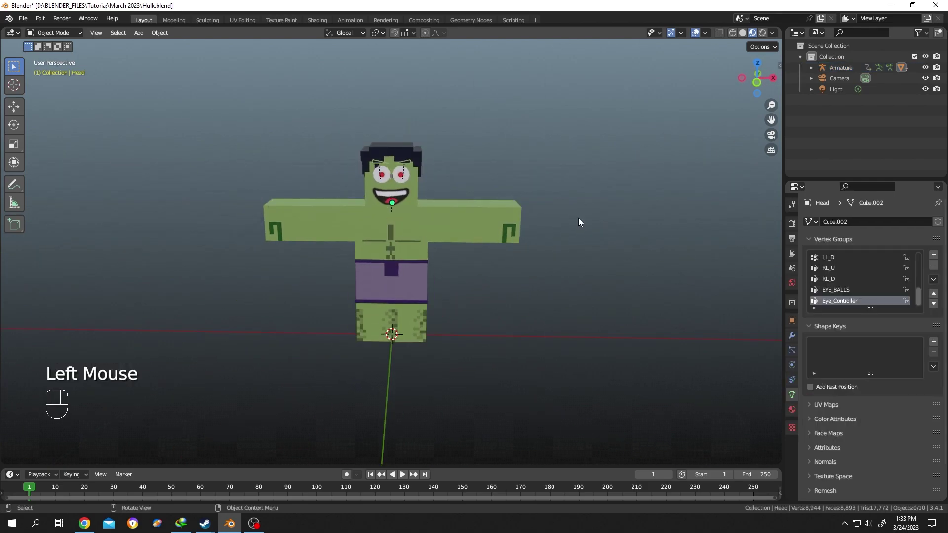